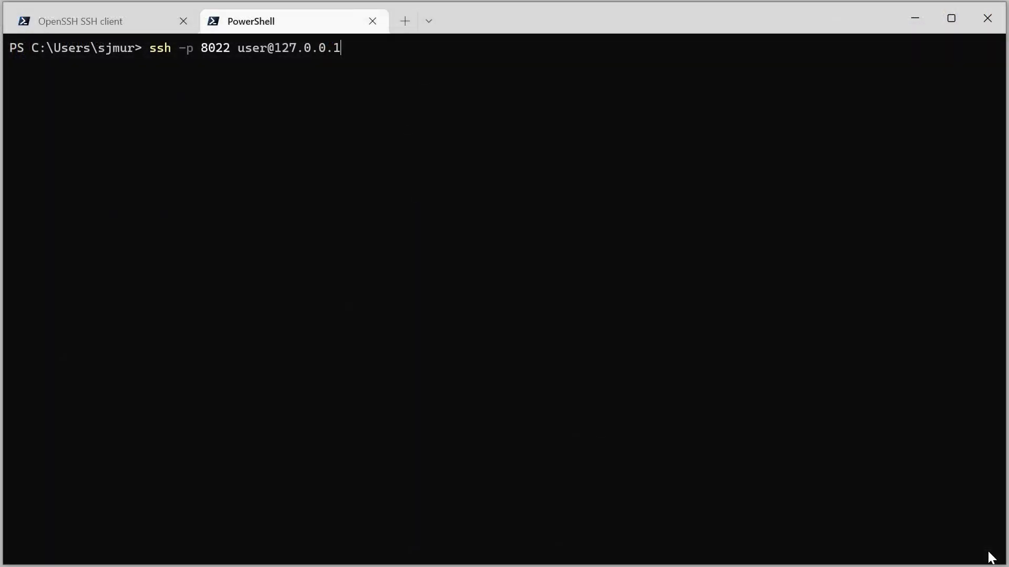
- Log into Alpine over SSH, enter /app, and run permutil -p showing groups 1000 and 1001
{"action": "key", "text": "Return"}
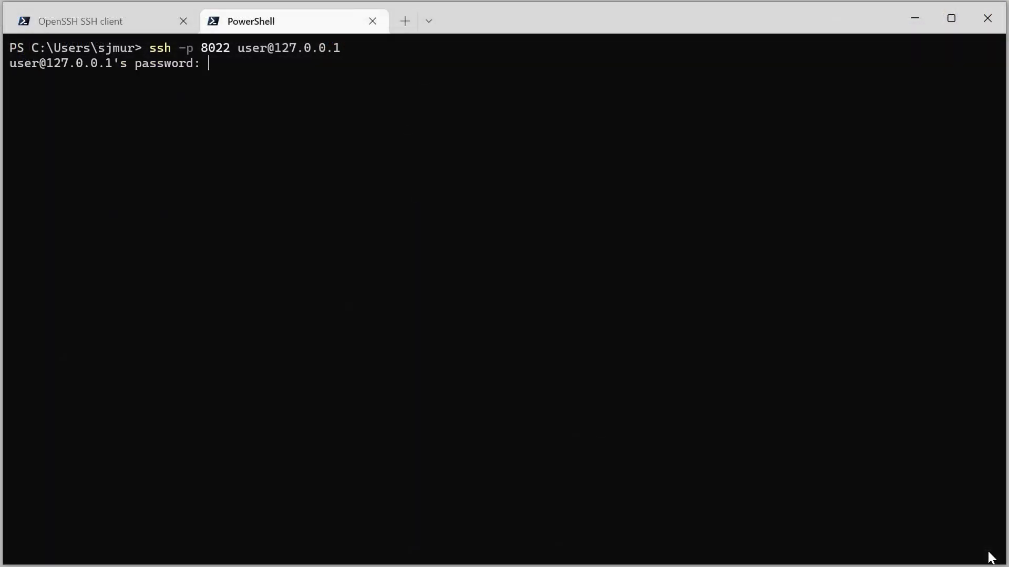
{"action": "key", "text": "Return"}
{"action": "type", "text": "cd /app"}
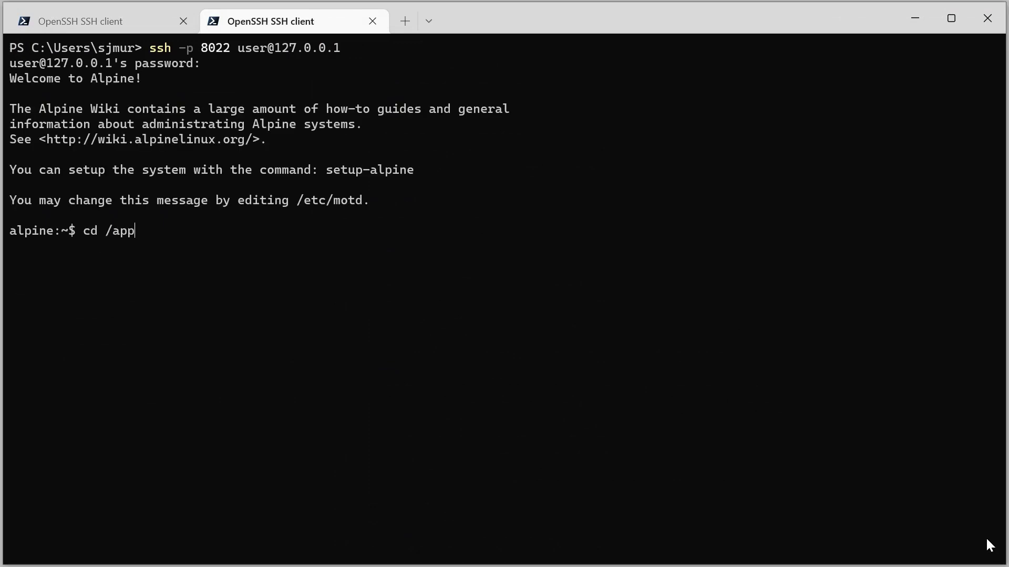
{"action": "key", "text": "Return"}
{"action": "type", "text": "./"}
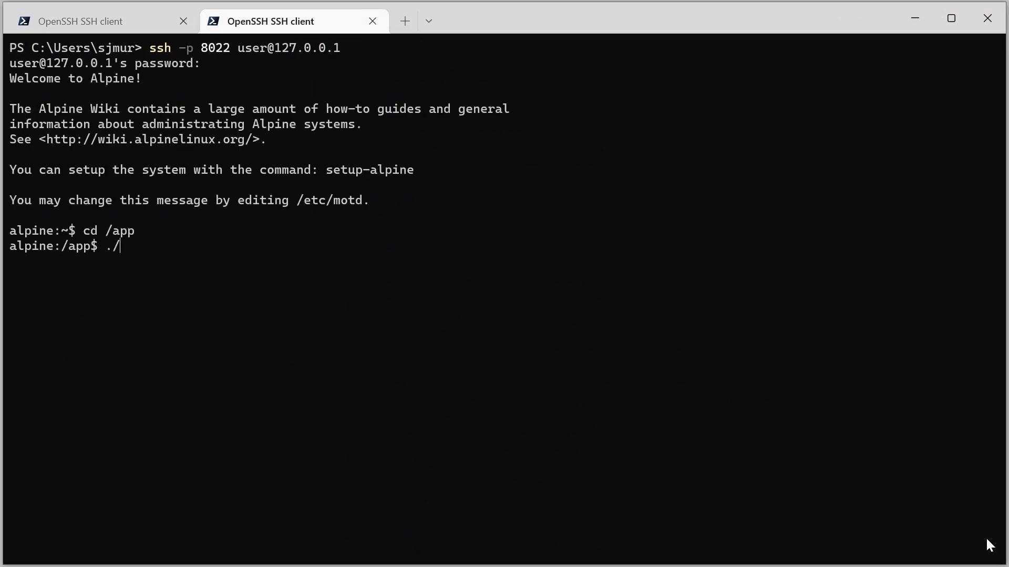
{"action": "type", "text": "permutil "}
{"action": "type", "text": "-p"}
{"action": "key", "text": "Return"}
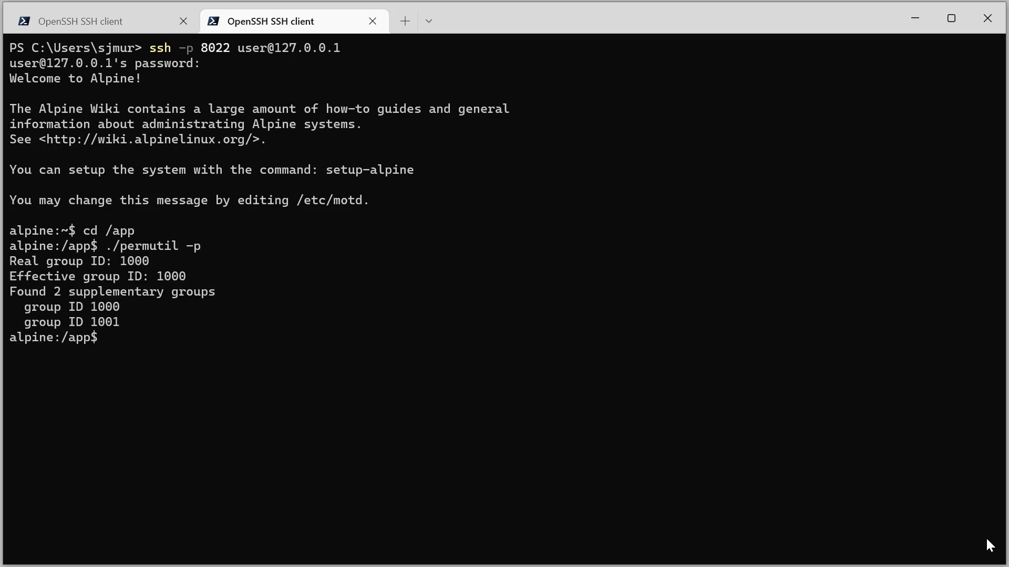
- Clear the screen and run ./attack.sh, whose setgid copy is denied sekrit.txt
{"action": "key", "text": "ctrl+l"}
{"action": "type", "text": "./atta"}
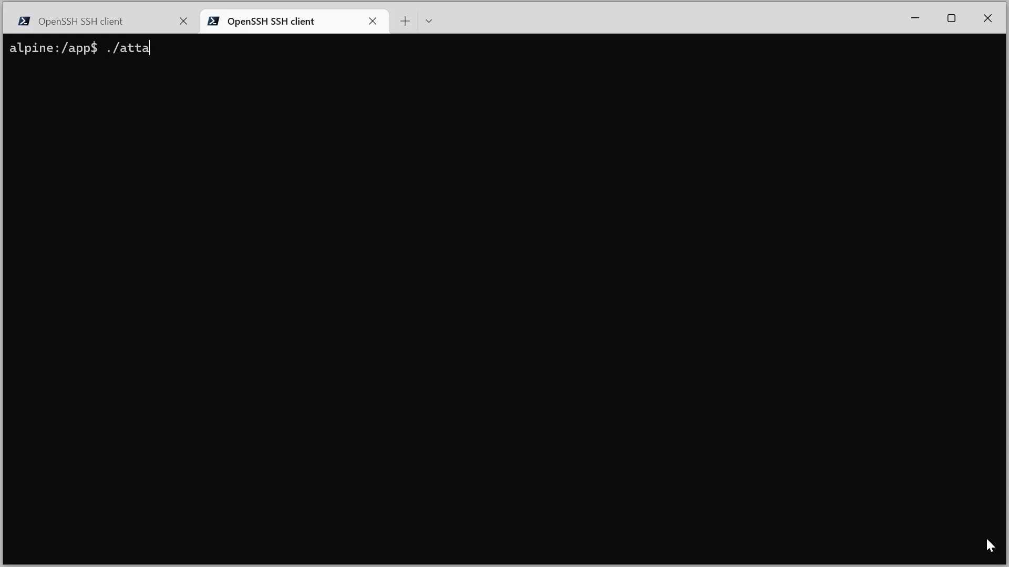
{"action": "type", "text": "ck.sh"}
{"action": "key", "text": "Return"}
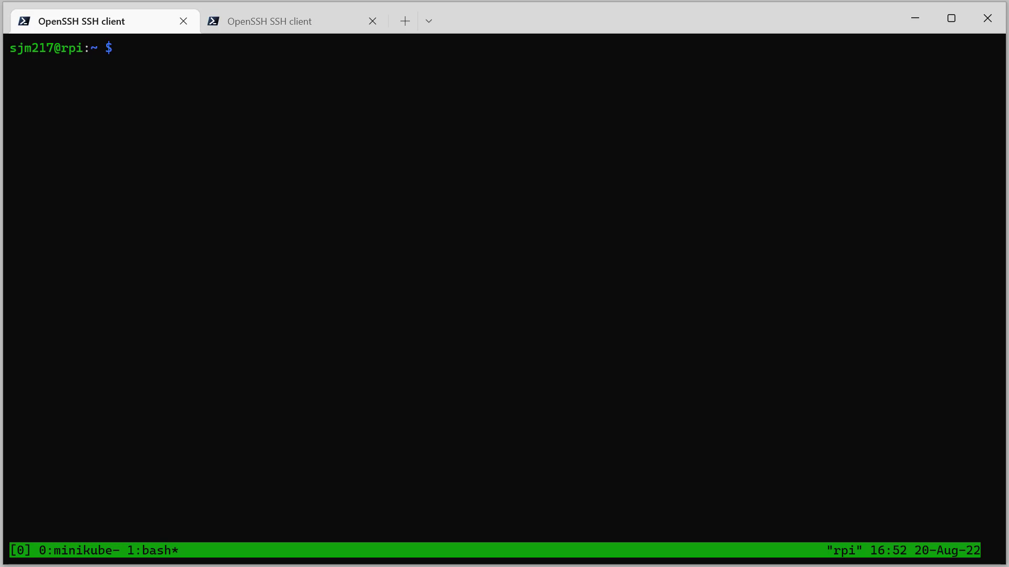
{"action": "type", "text": "view pod.yaml"}
- Open pod.yaml read-only with view to review the pod spec
{"action": "key", "text": "Return"}
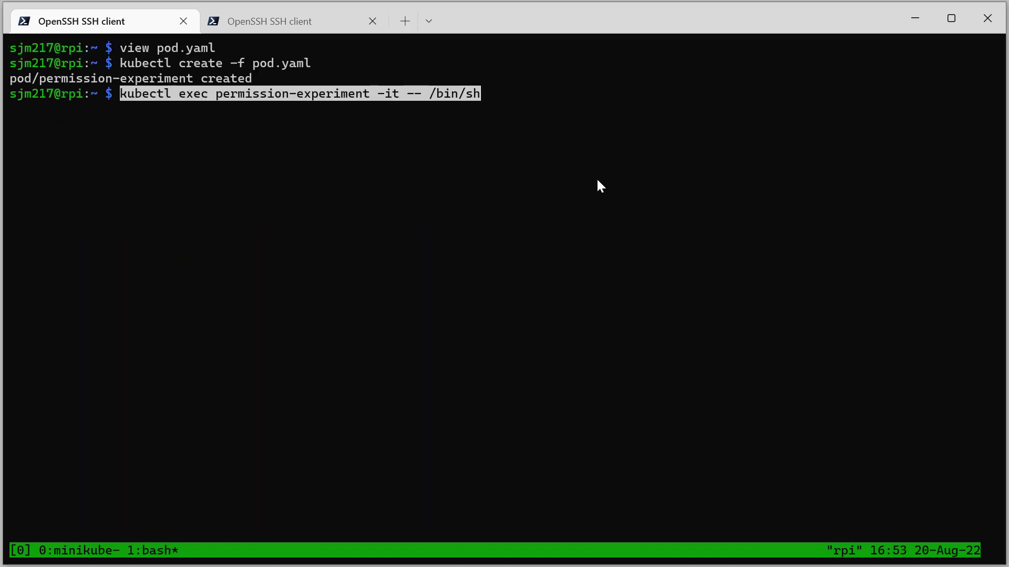
{"action": "type", "text": "./permutil -p"}
- Run ./permutil -p inside the pod, showing only supplementary group 1001
{"action": "key", "text": "Return"}
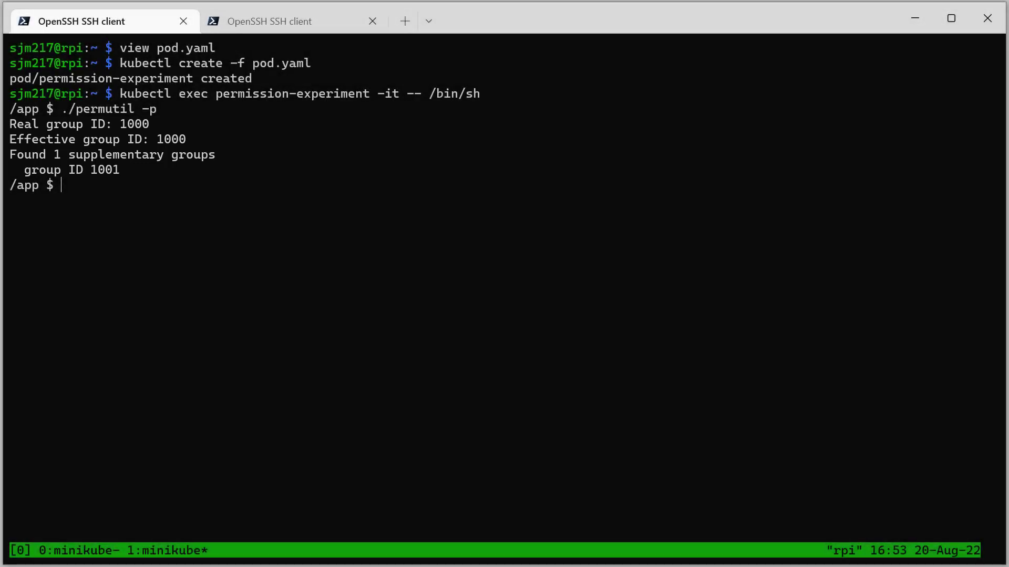
{"action": "type", "text": "./"}
{"action": "type", "text": "attac"}
{"action": "type", "text": "k.sh"}
- Run ./attack.sh inside the pod so the setgid copy reads sekrit.txt
{"action": "key", "text": "Return"}
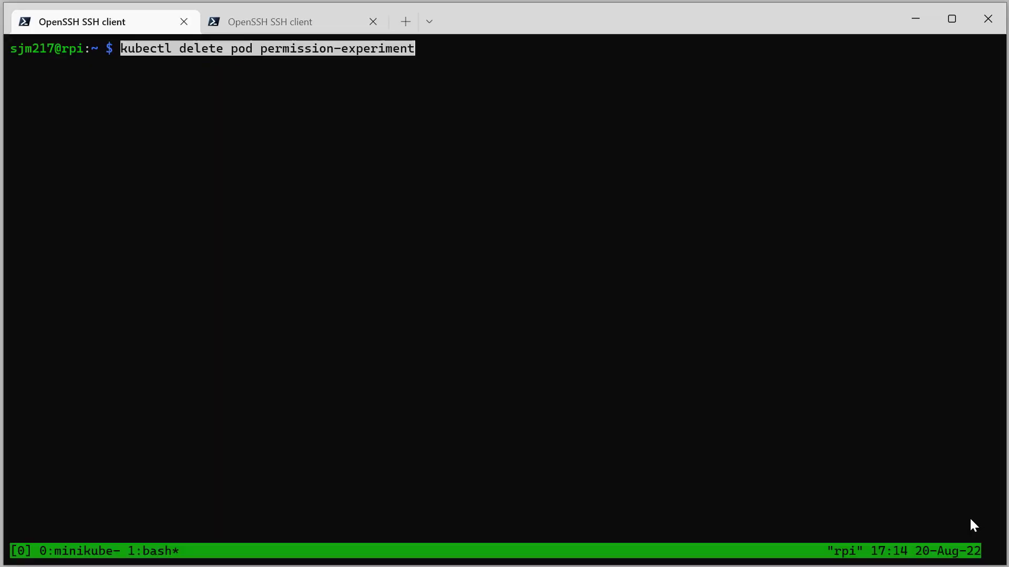
- Delete the permission-experiment pod, diff pod.yaml against pod-locked.yaml, and create the locked pod
{"action": "key", "text": "Return"}
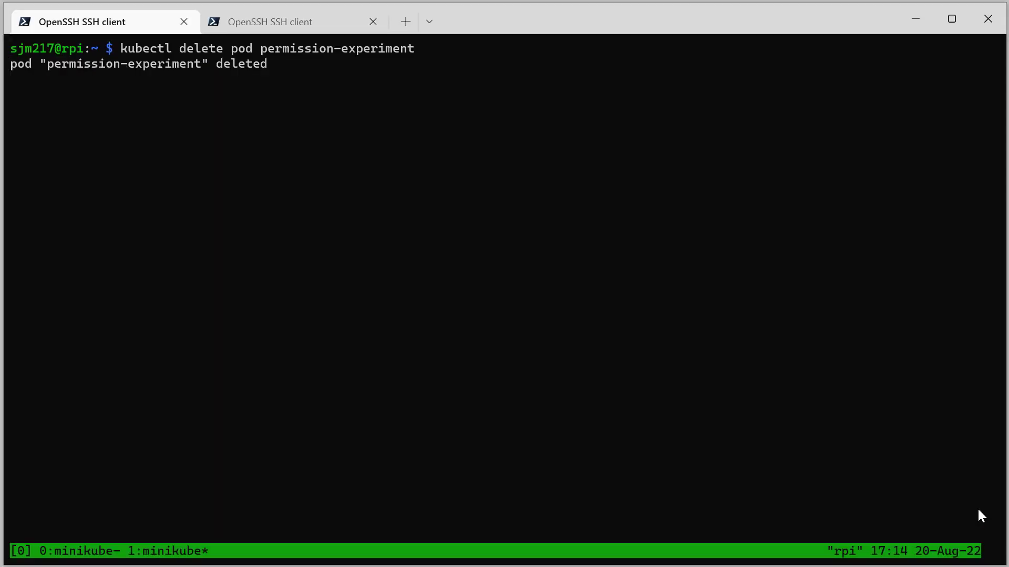
{"action": "type", "text": "diff -u pod.yaml pod-locked.yaml"}
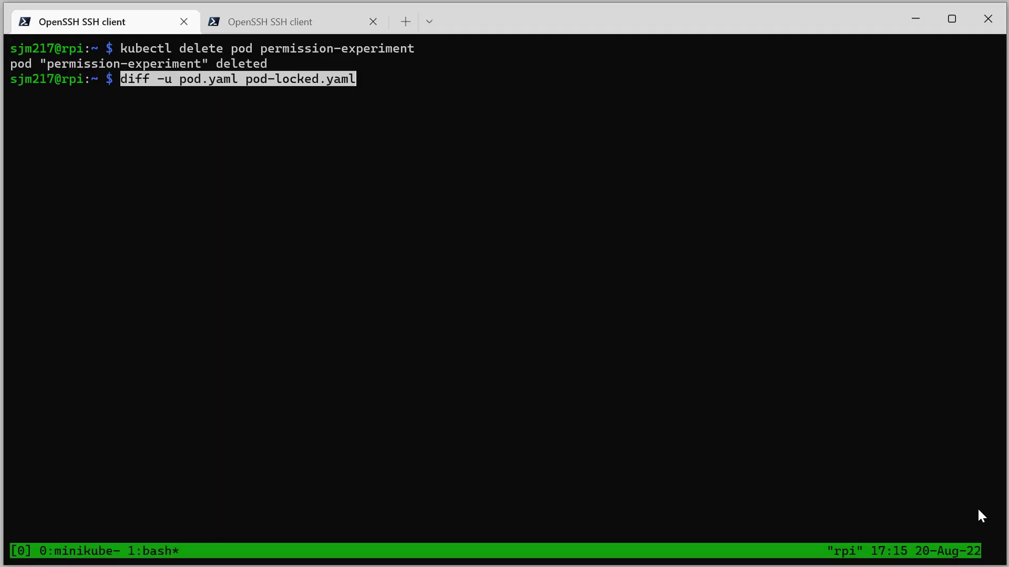
{"action": "key", "text": "Return"}
{"action": "type", "text": "kubectl create -f pod-locked.yaml"}
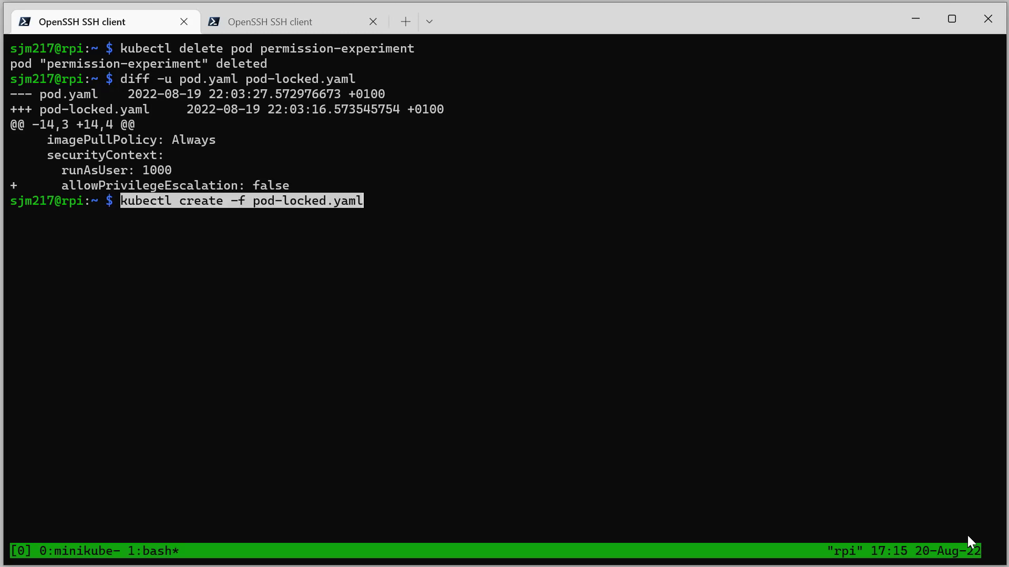
{"action": "key", "text": "Return"}
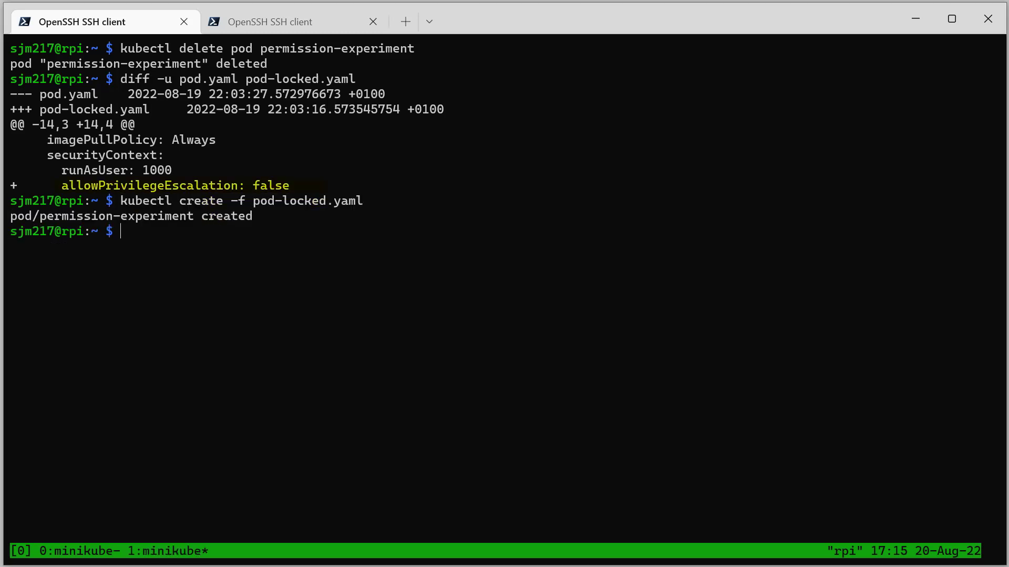
{"action": "type", "text": "kubectl exec permission-experiment -it -- /bin/sh"}
- Exec into the locked pod, print its group IDs, and run ./attack.sh
{"action": "key", "text": "Return"}
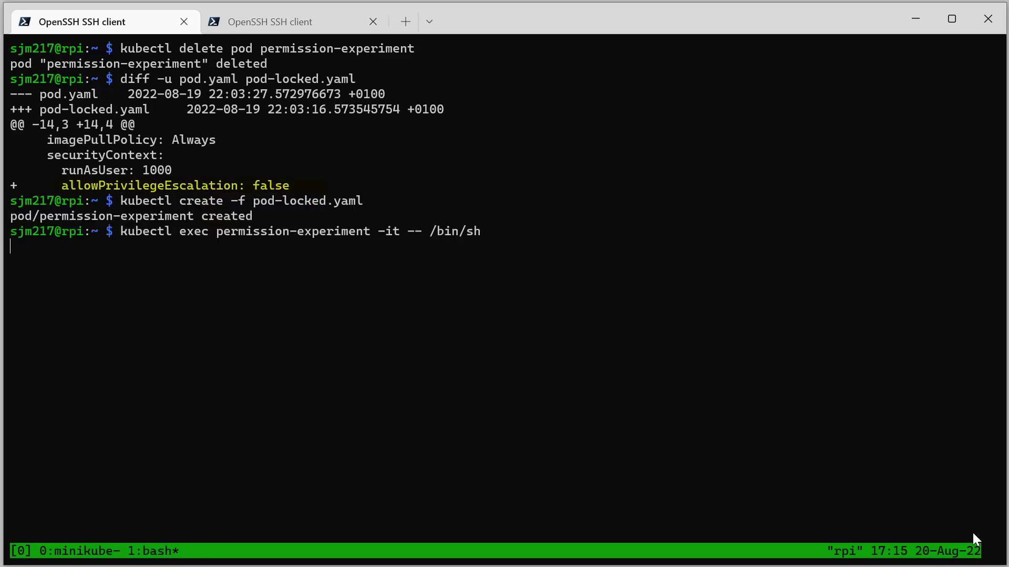
{"action": "type", "text": "./permutil -p"}
{"action": "key", "text": "Return"}
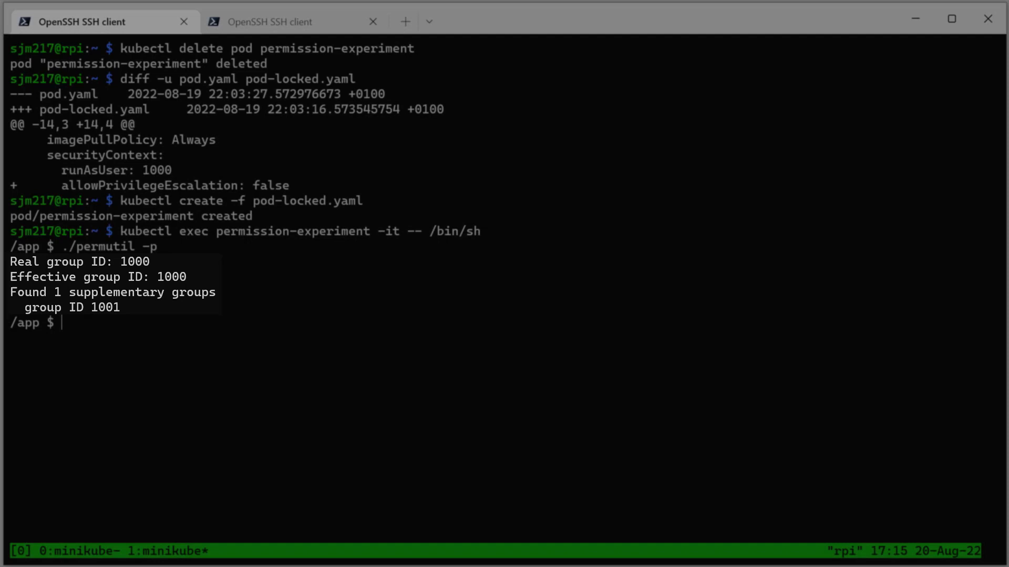
{"action": "type", "text": "./attach.sh"}
{"action": "key", "text": "Return"}
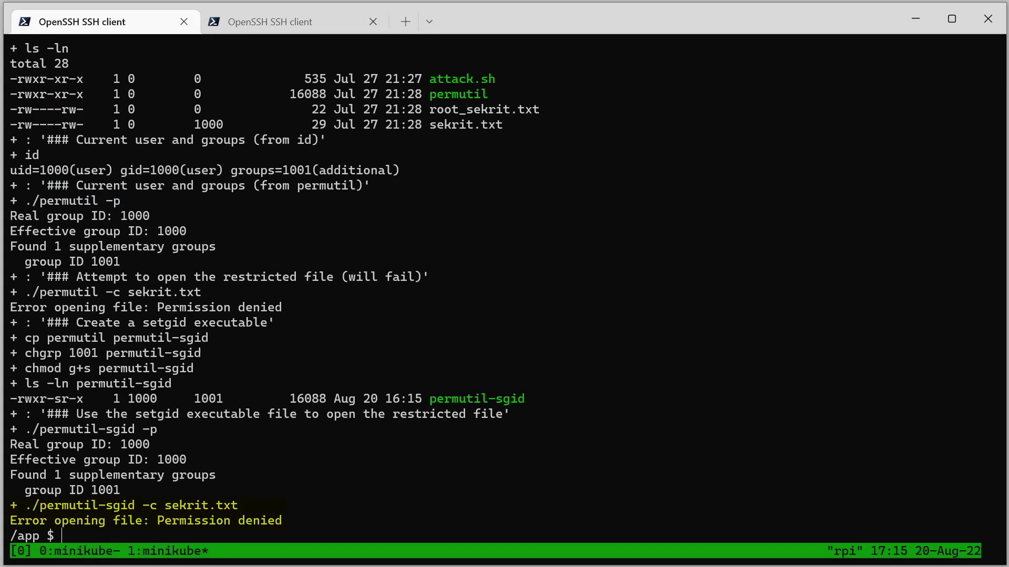